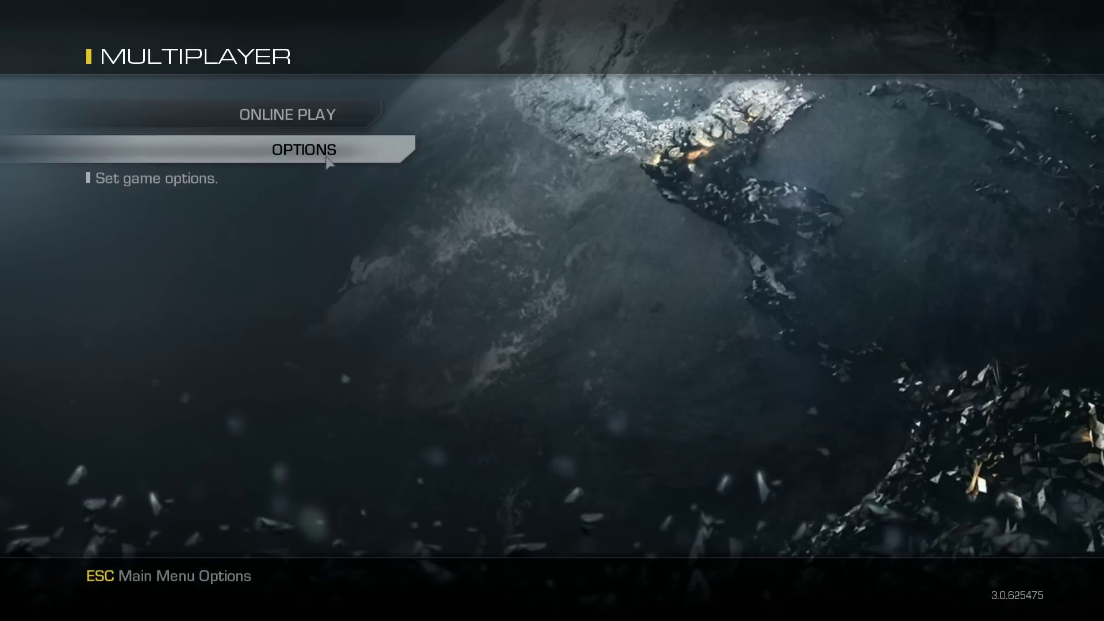
Open the Advanced Video settings in the multiplayer options and review every graphics setting from Aspect Ratio through Water Map Resolution
left_click(329, 160)
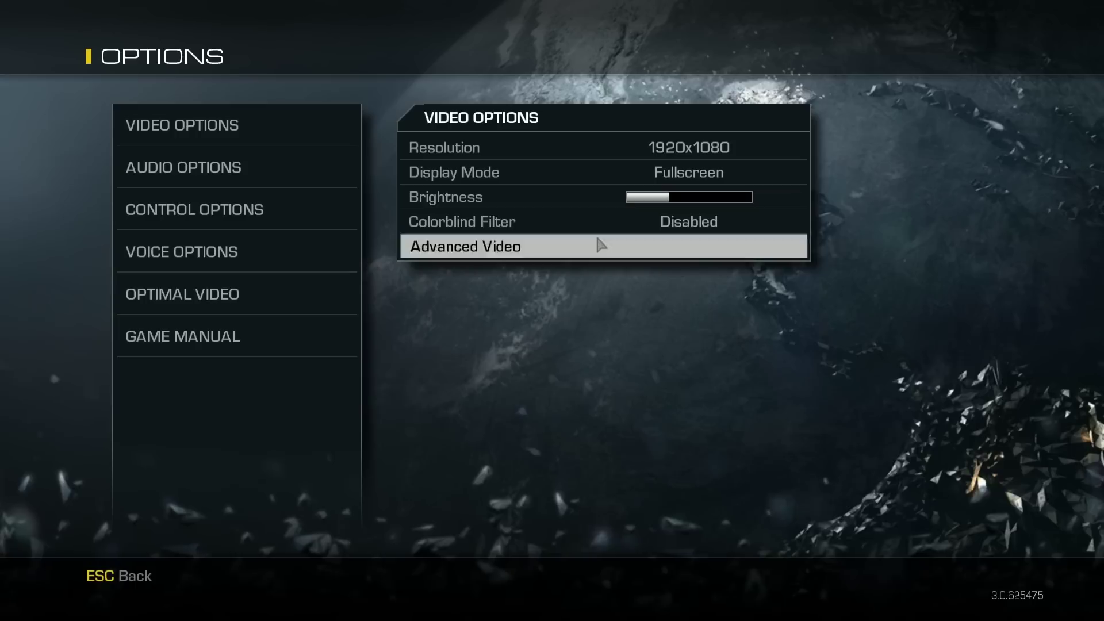
left_click(528, 251)
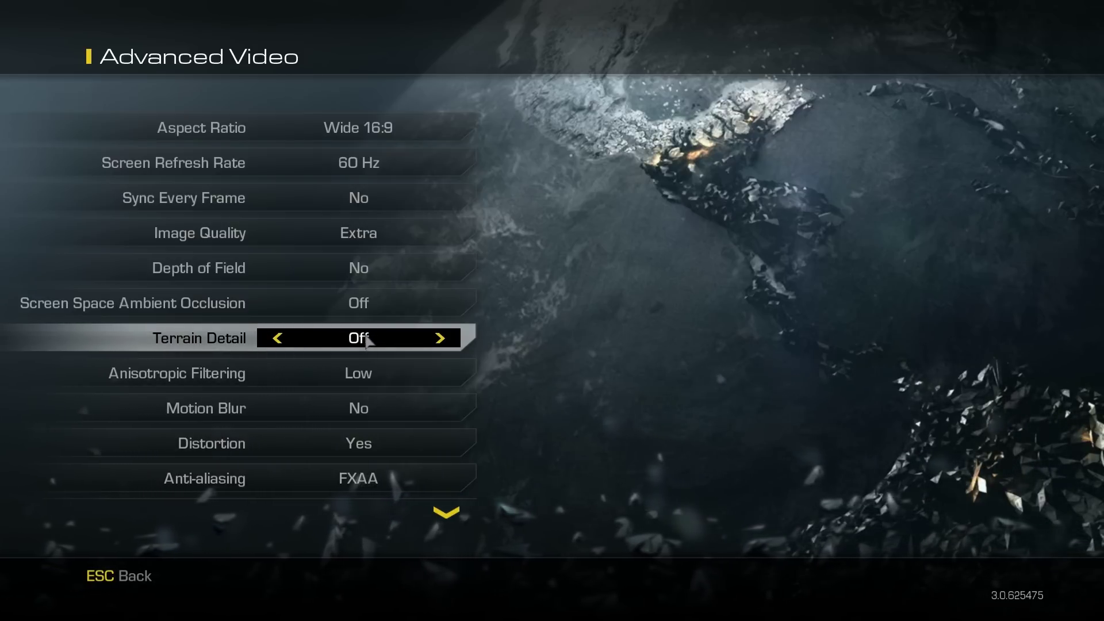
scroll(345, 368, "down", 5)
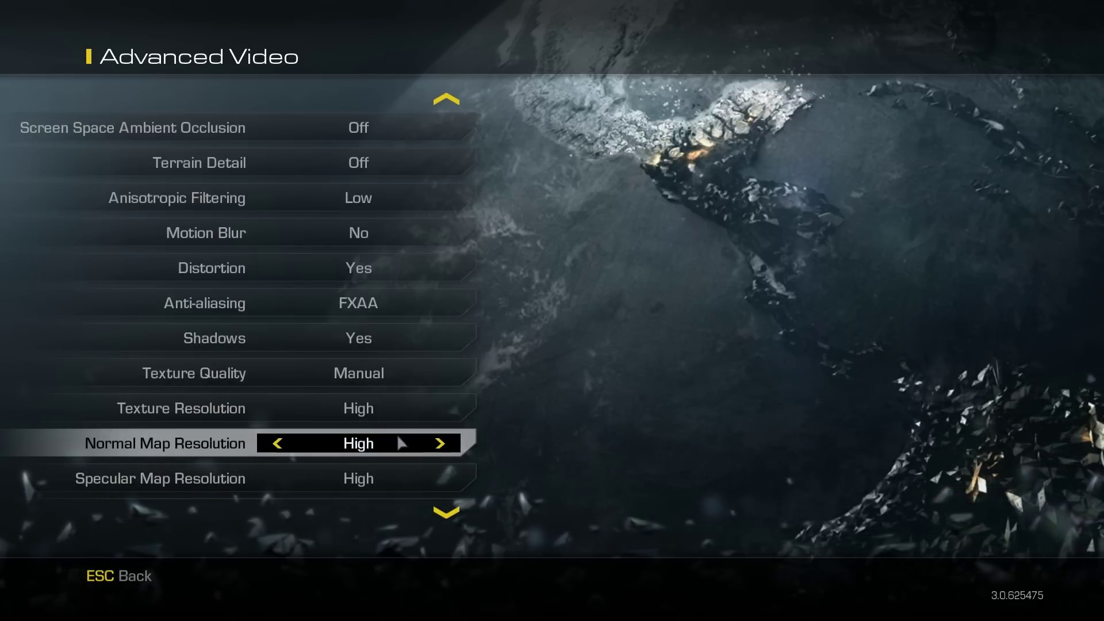
scroll(401, 455, "down", 2)
scroll(402, 469, "up", 6)
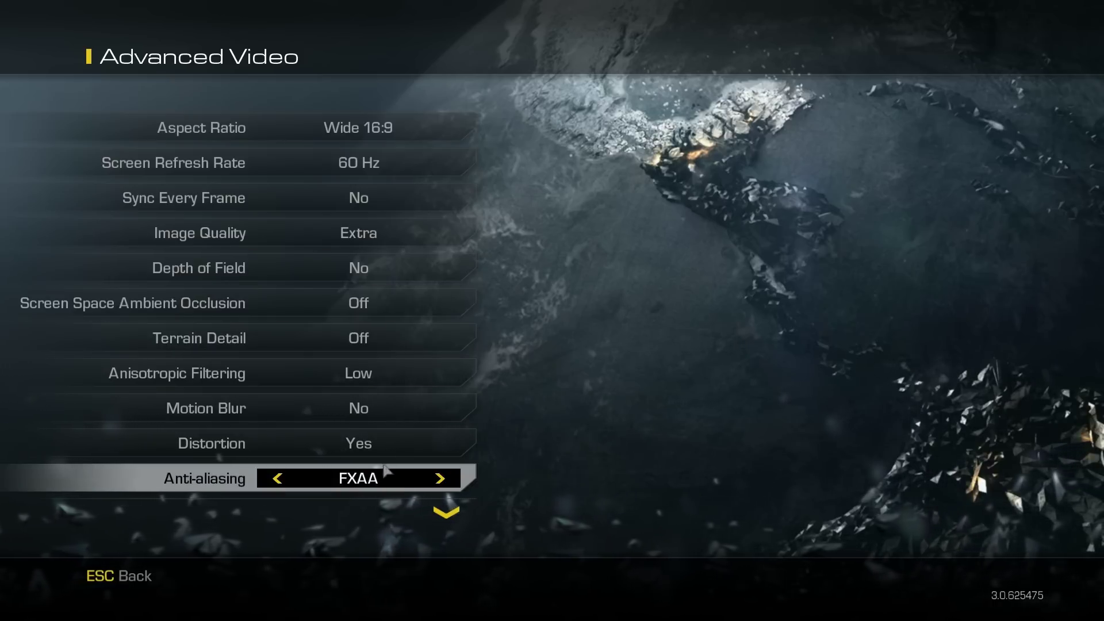
scroll(381, 463, "down", 4)
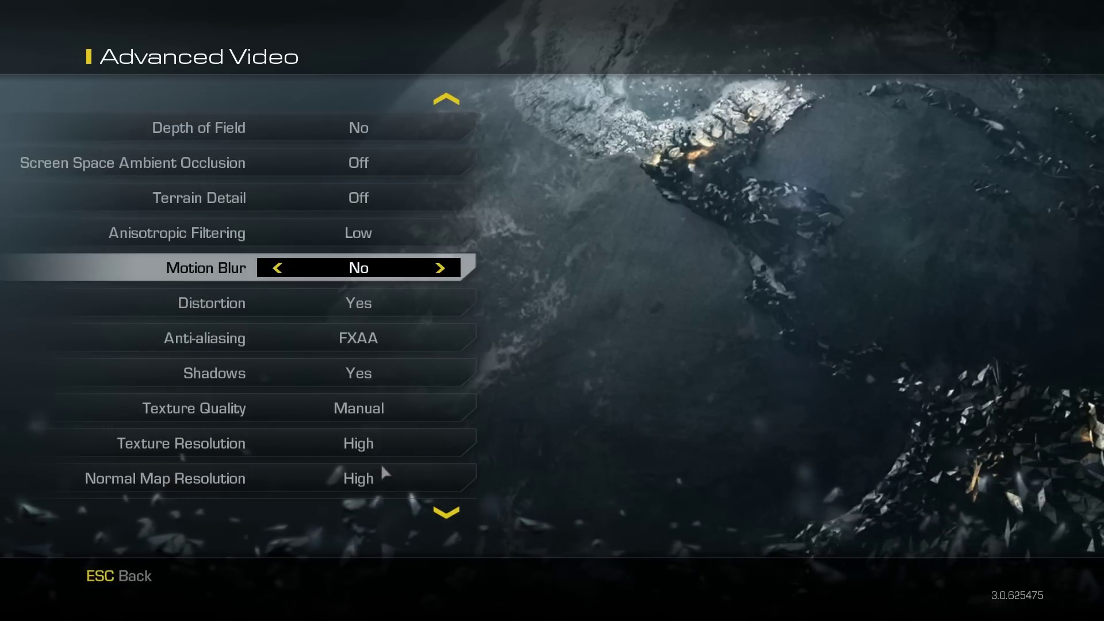
left_click(446, 511)
left_click(447, 511)
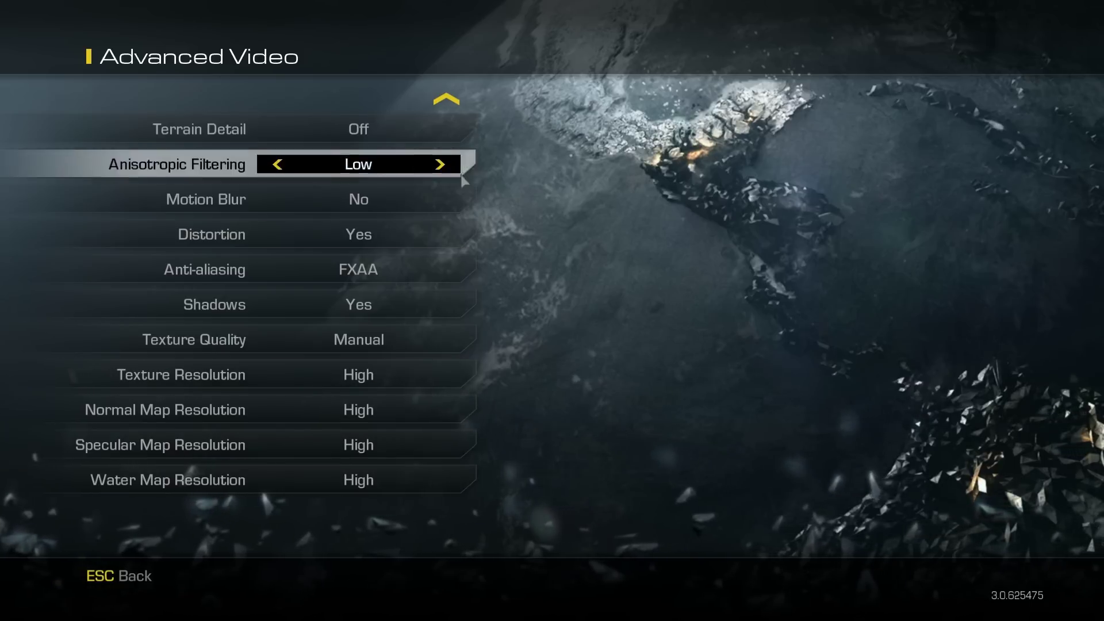
left_click(454, 100)
left_click(452, 100)
left_click(449, 99)
left_click(448, 99)
left_click(446, 99)
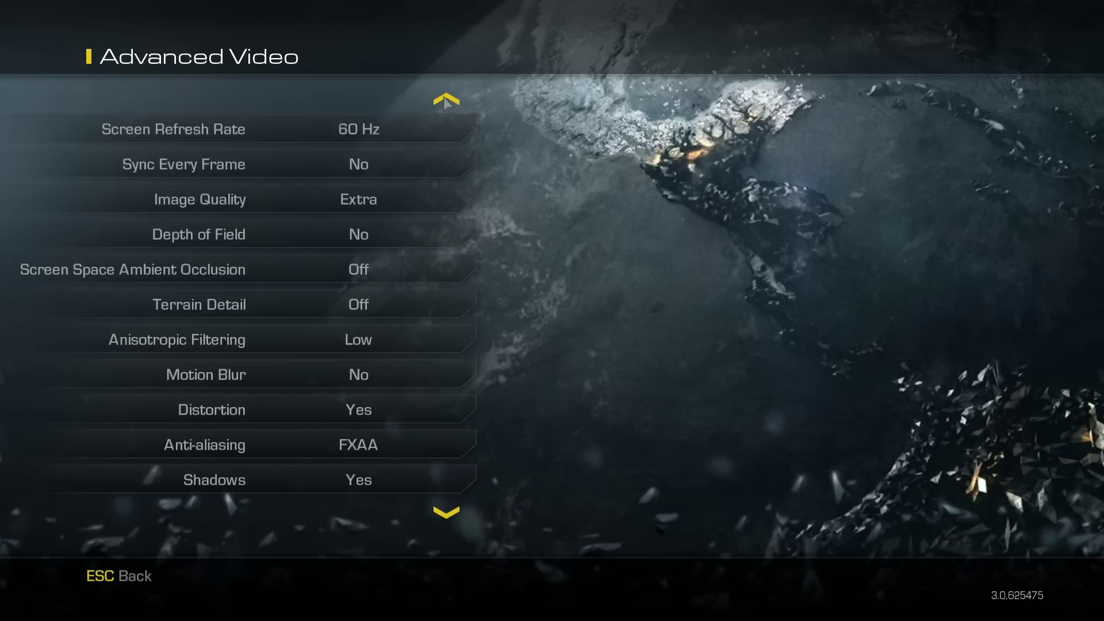
left_click(444, 99)
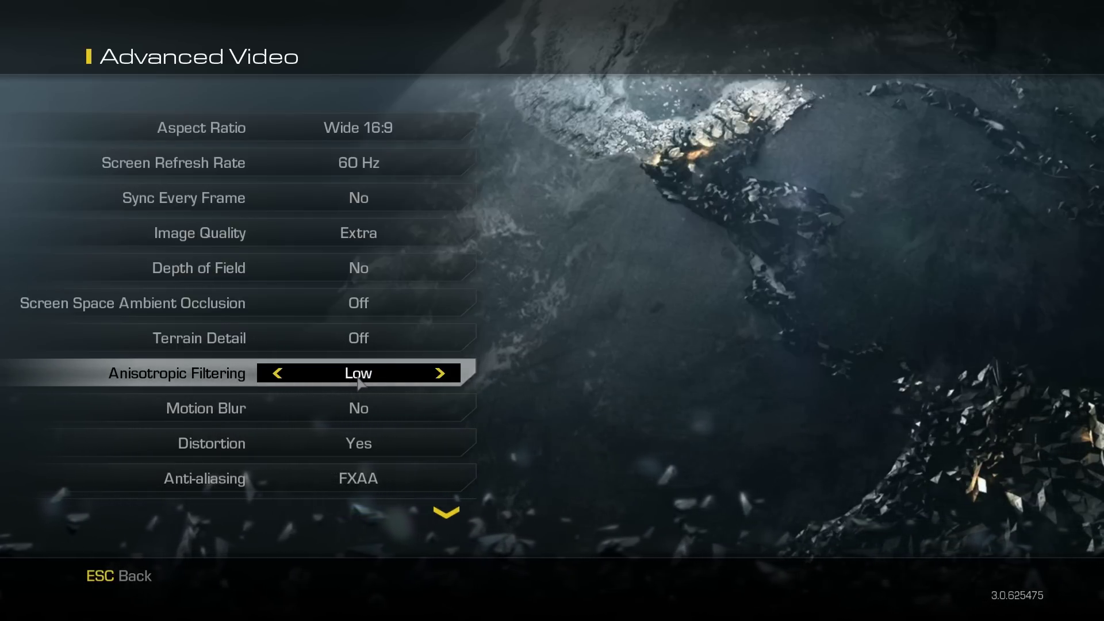
left_click(148, 574)
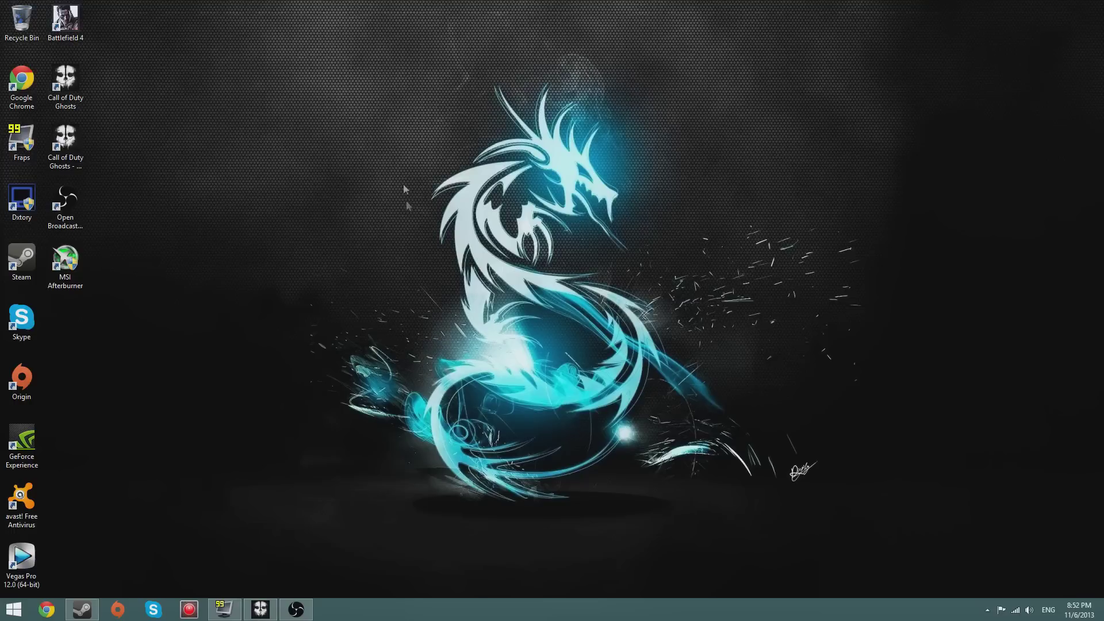
Open Task Manager from the Windows desktop and show the detailed process list
right_click(432, 612)
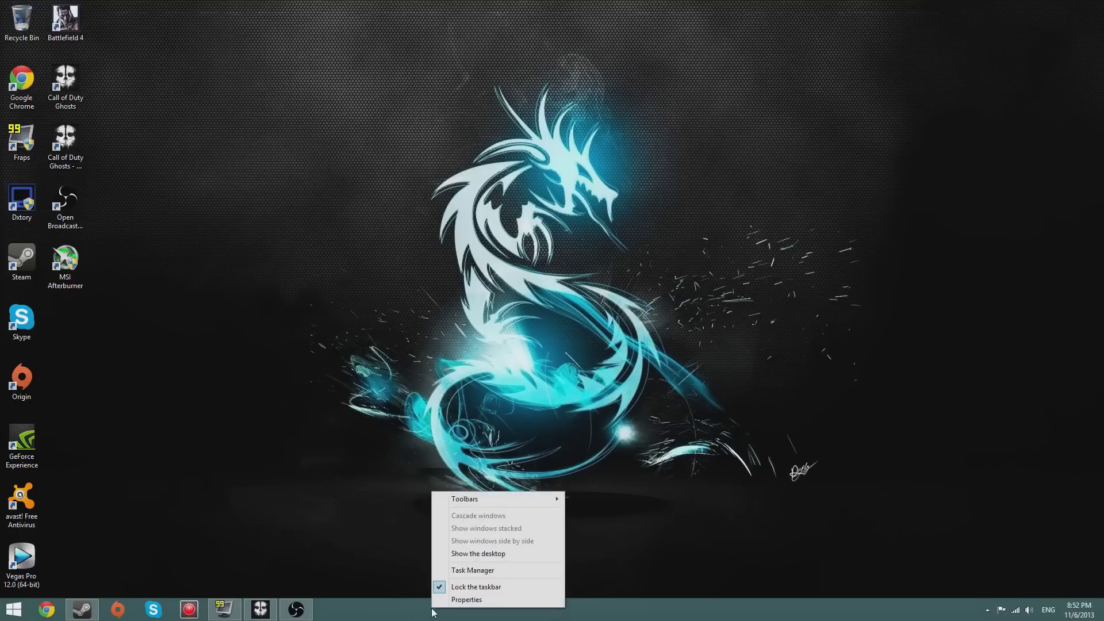
left_click(472, 572)
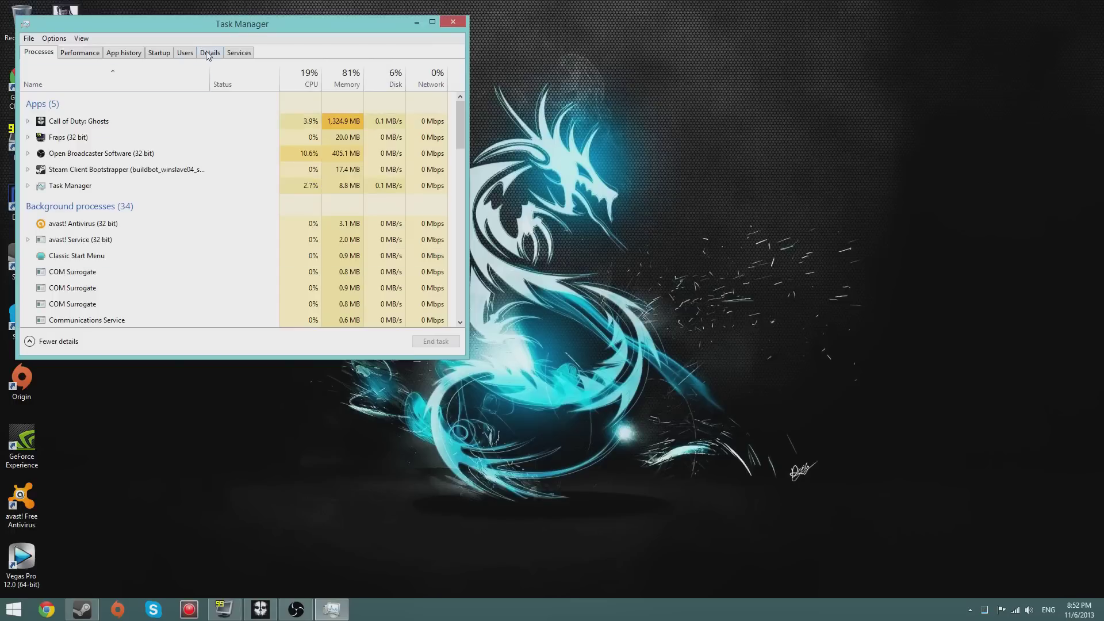
left_click(210, 53)
left_click(40, 53)
left_click(208, 53)
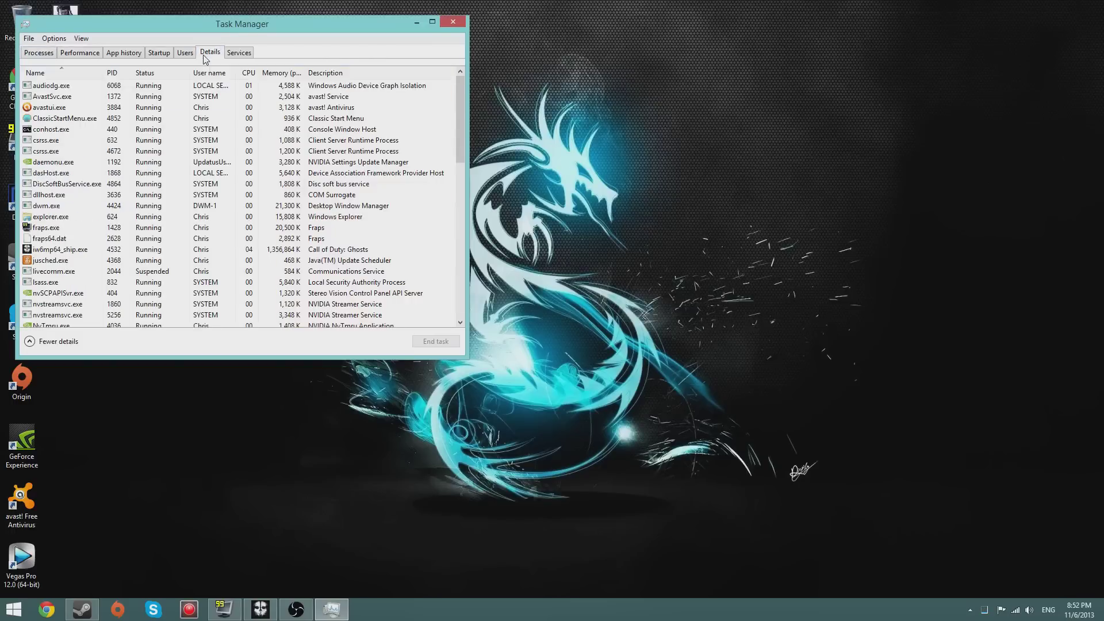
Set the priority of the Call of Duty: Ghosts process iw6mp64_ship.exe to Normal and accept the change
left_click(96, 253)
right_click(96, 253)
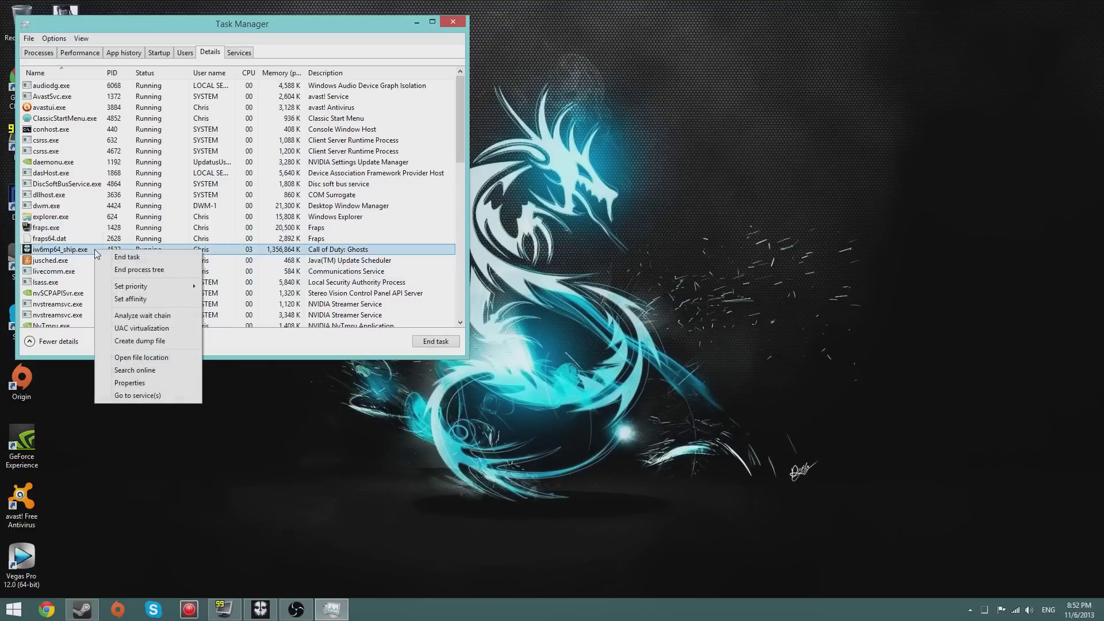
mouse_move(160, 287)
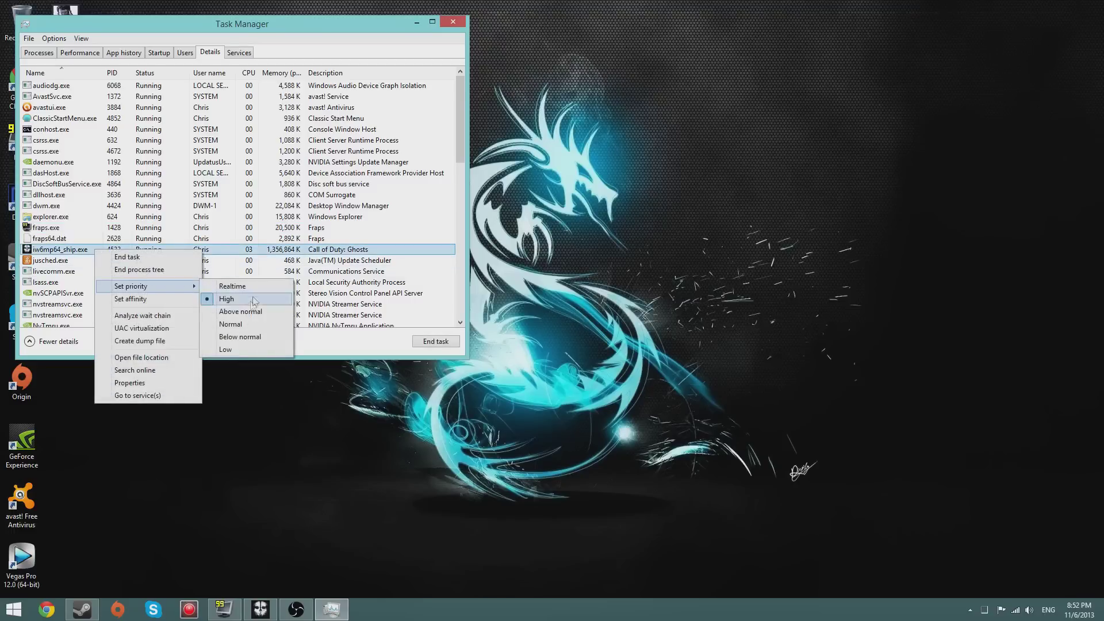
left_click(244, 324)
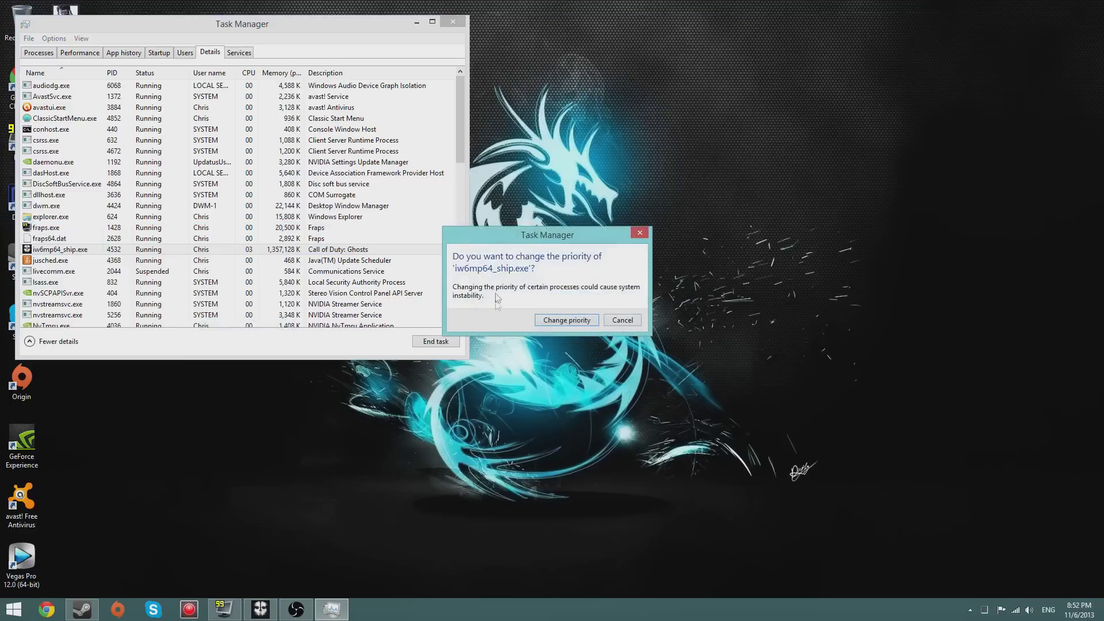
left_click(567, 321)
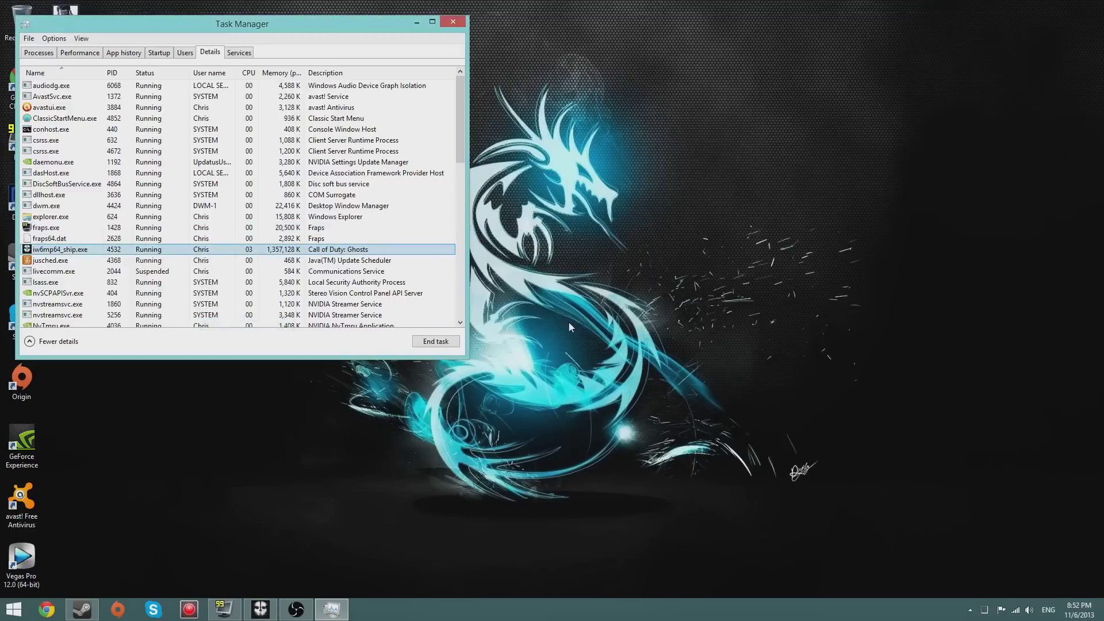
Check the current priority setting of the iw6mp64_ship.exe process
right_click(269, 249)
mouse_move(315, 288)
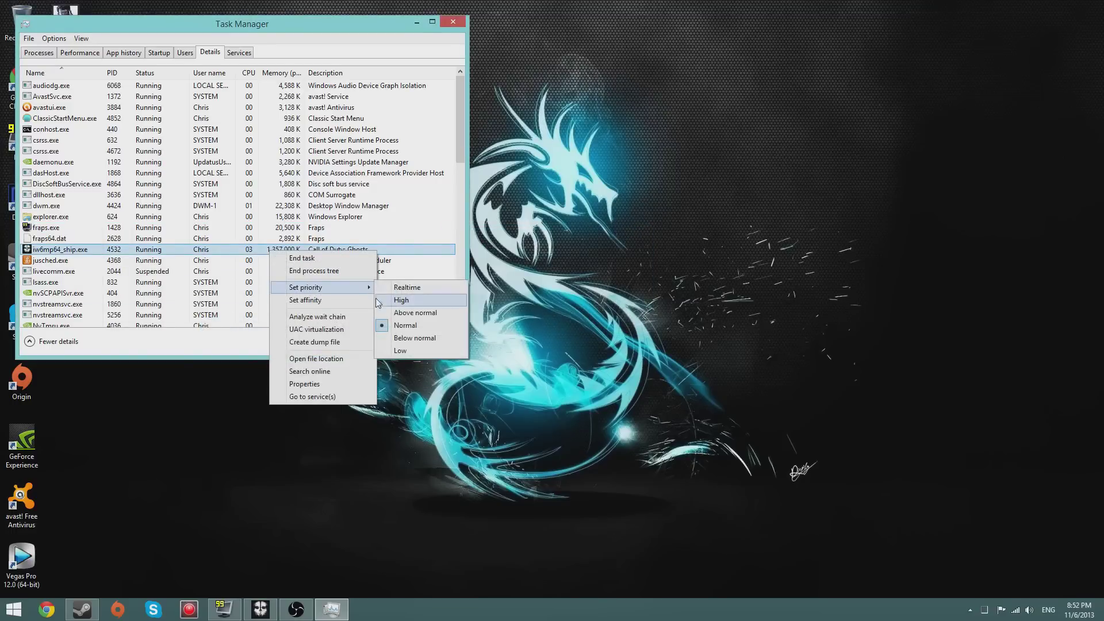
left_click(404, 325)
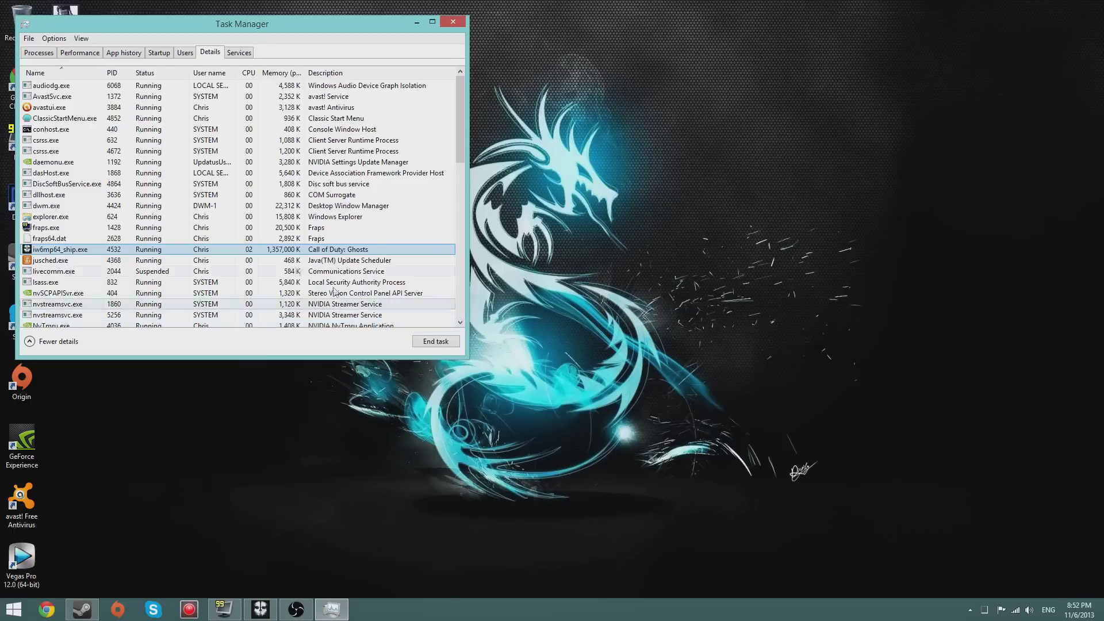
right_click(280, 253)
left_click(280, 252)
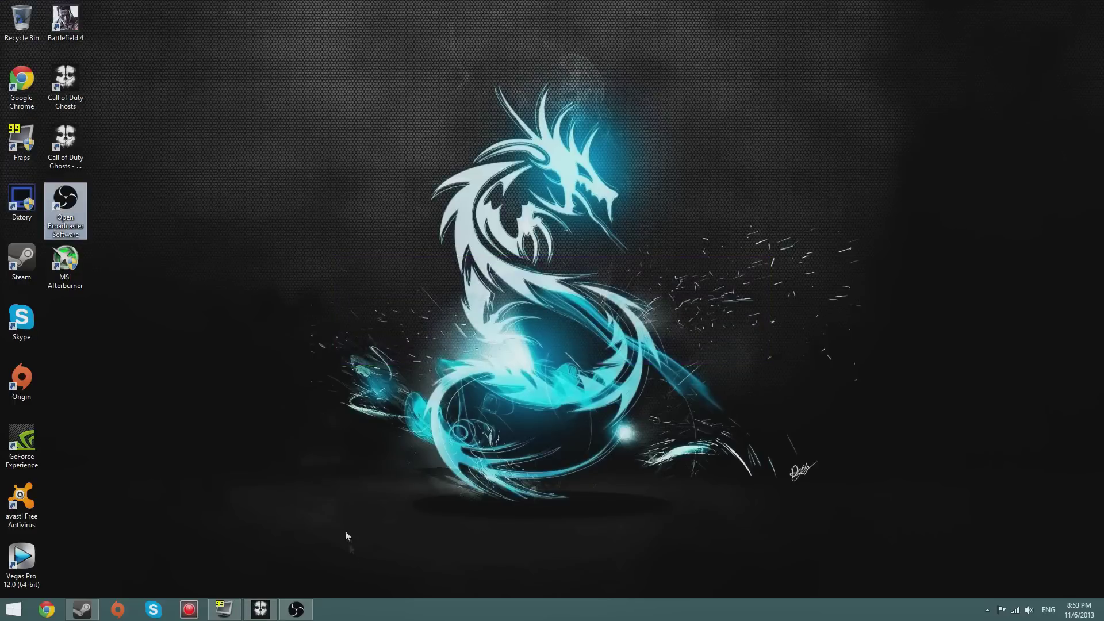
left_click(307, 614)
left_click(307, 614)
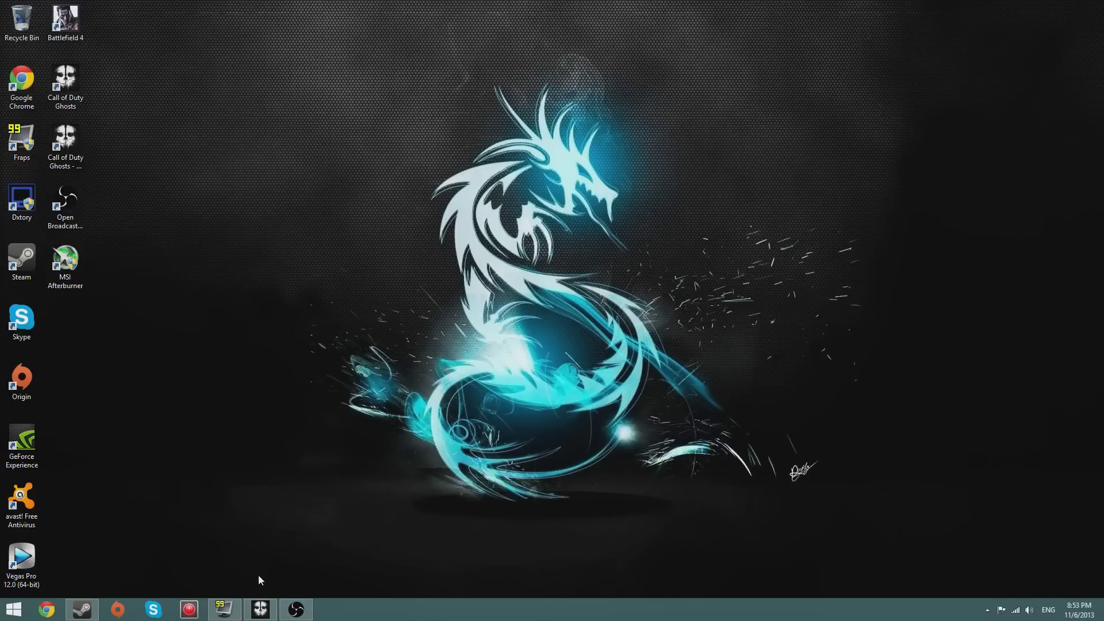
mouse_move(224, 609)
left_click(308, 613)
left_click(310, 614)
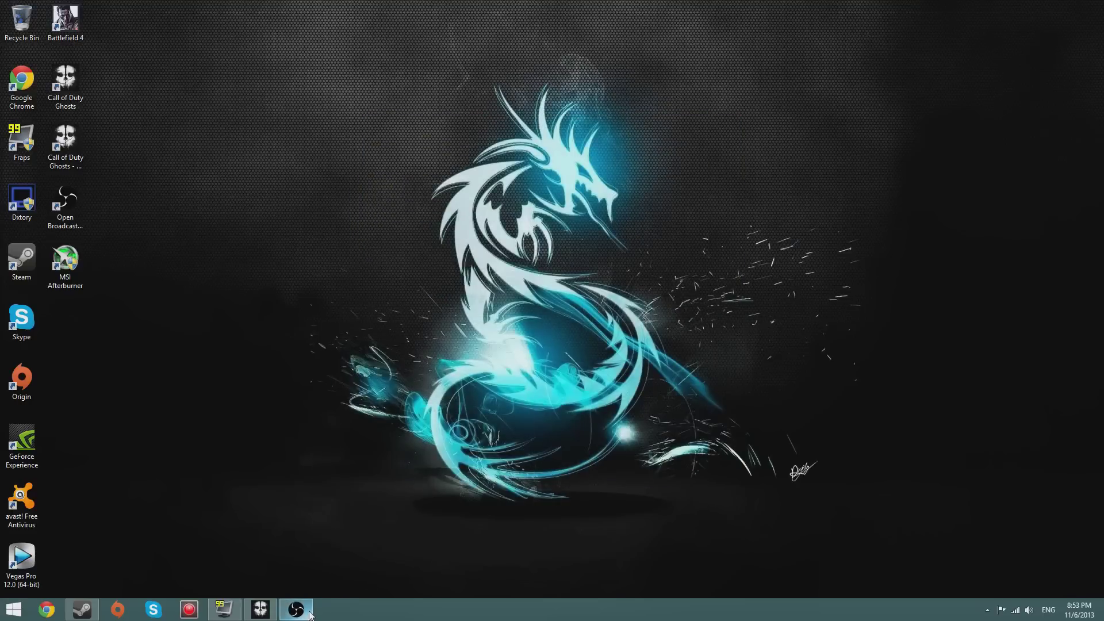